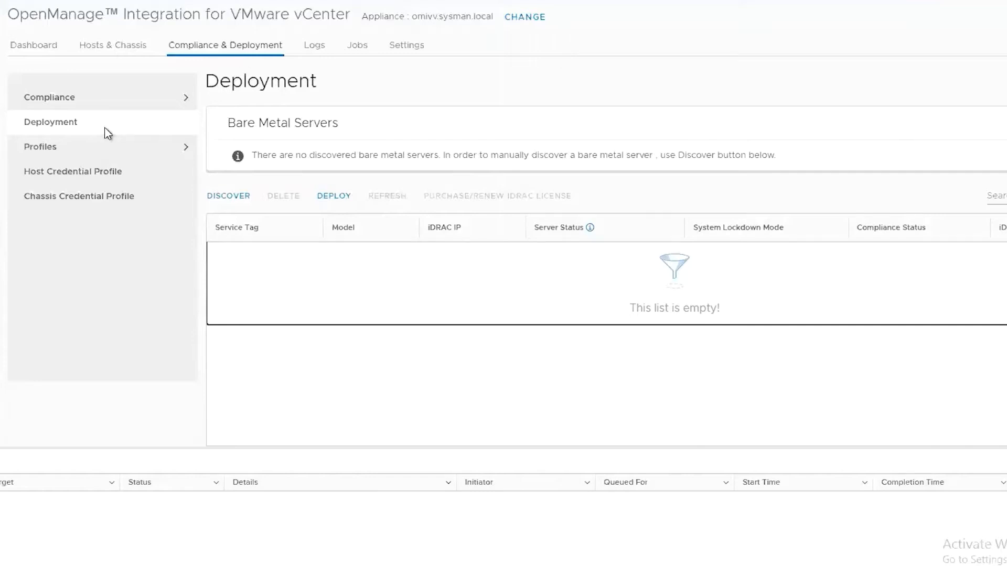
# Add a discovery range for 100.92.212.16 and name the job 'discovery'.
pyautogui.click(232, 196)
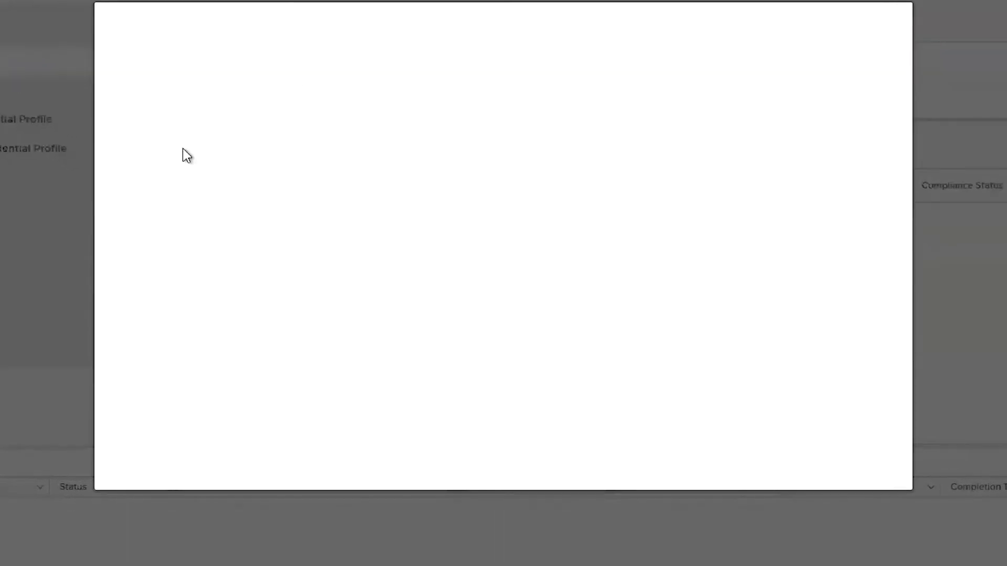
pyautogui.click(173, 200)
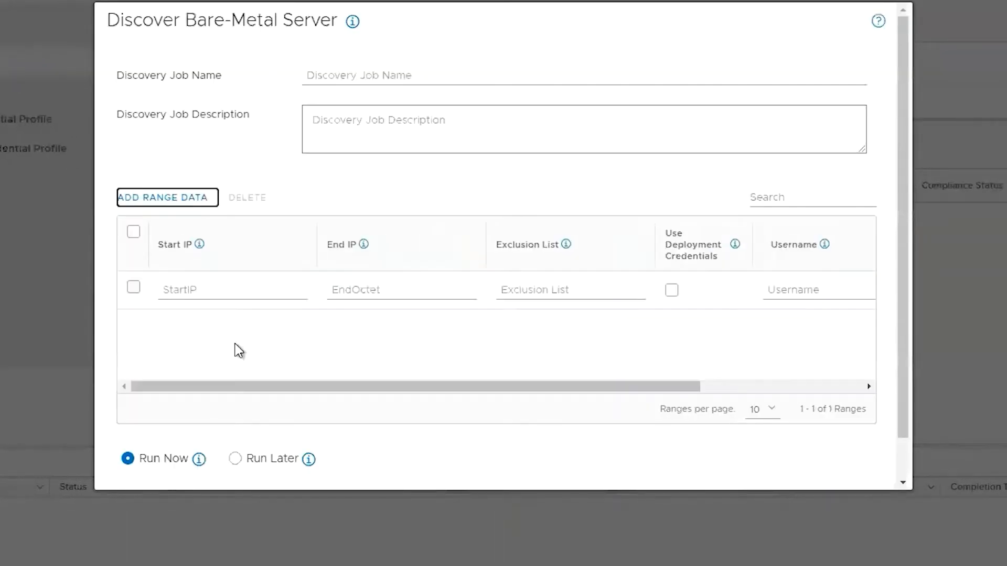
pyautogui.click(230, 292)
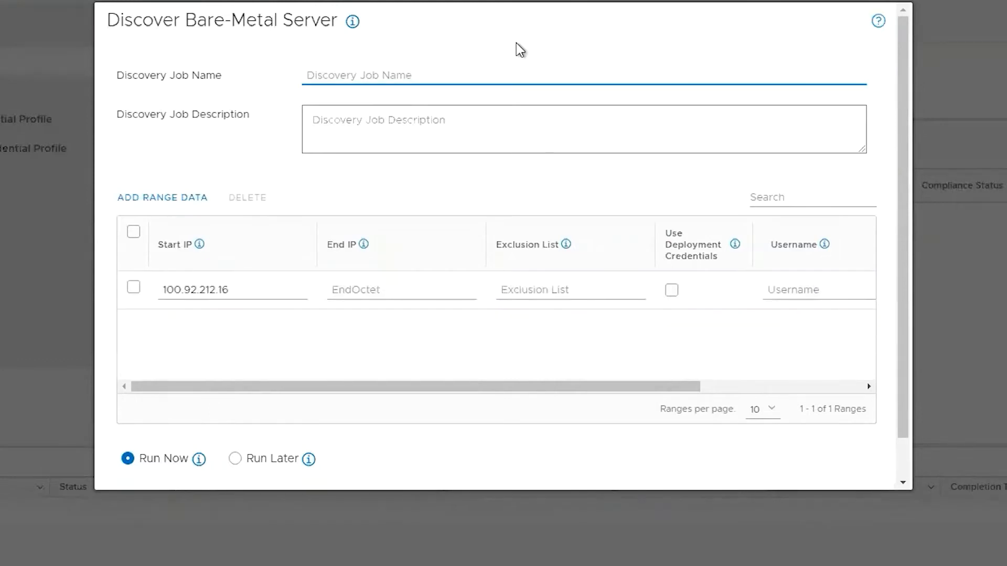
pyautogui.write('discover')
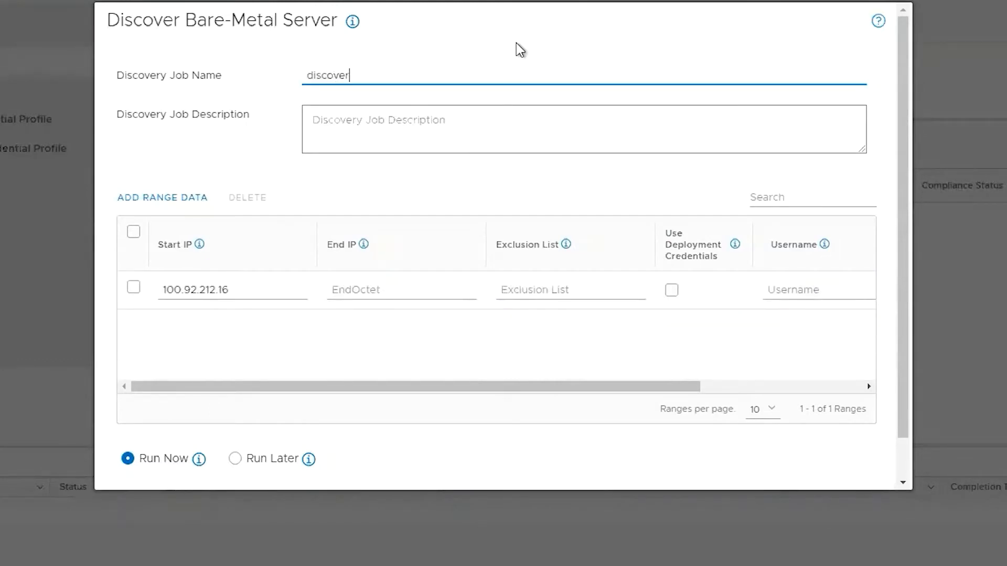
pyautogui.write('y')
pyautogui.moveTo(556, 386); pyautogui.dragTo(682, 385)
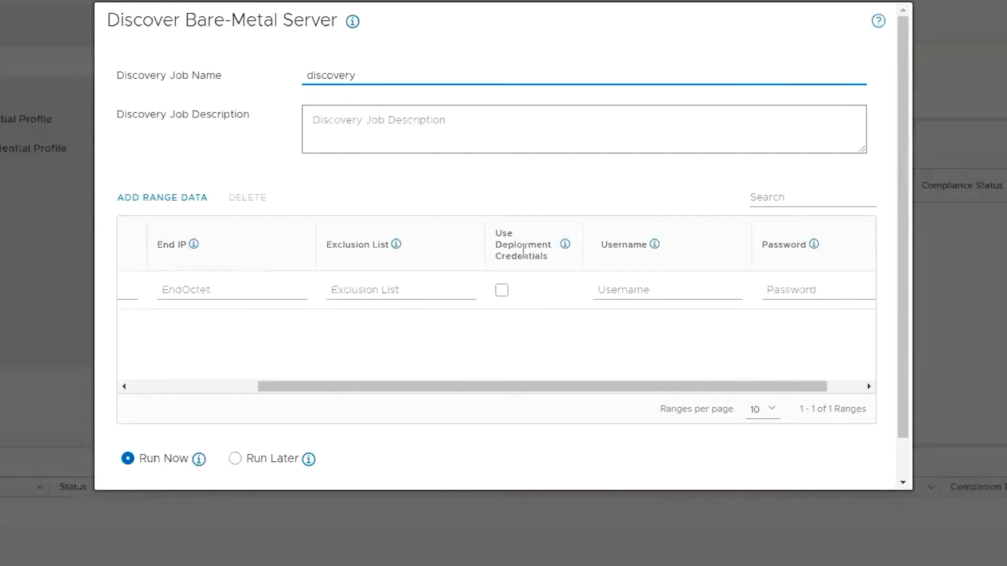
# Enter the server's login username and password for the range, then scroll to Apply.
pyautogui.click(660, 280)
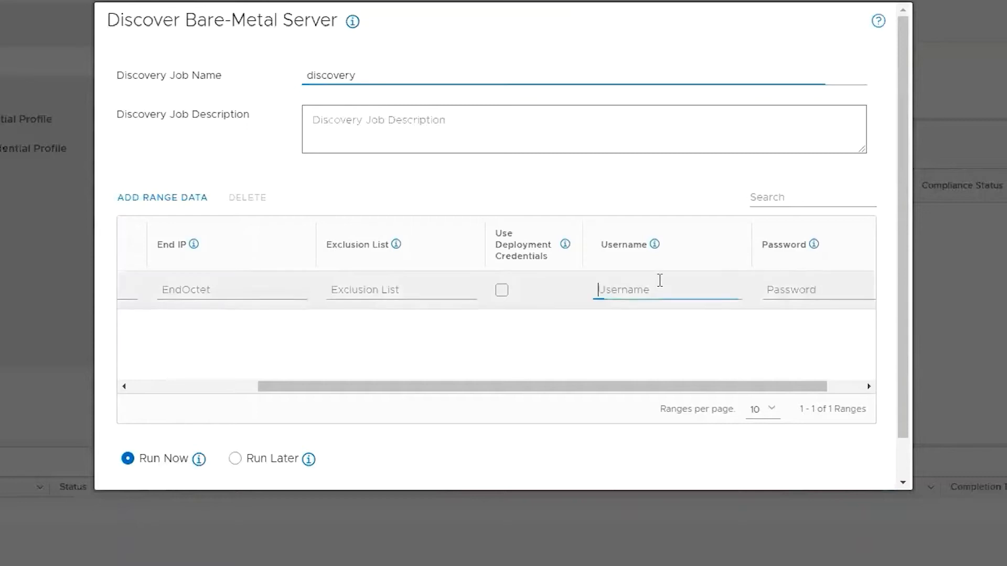
pyautogui.write('sys')
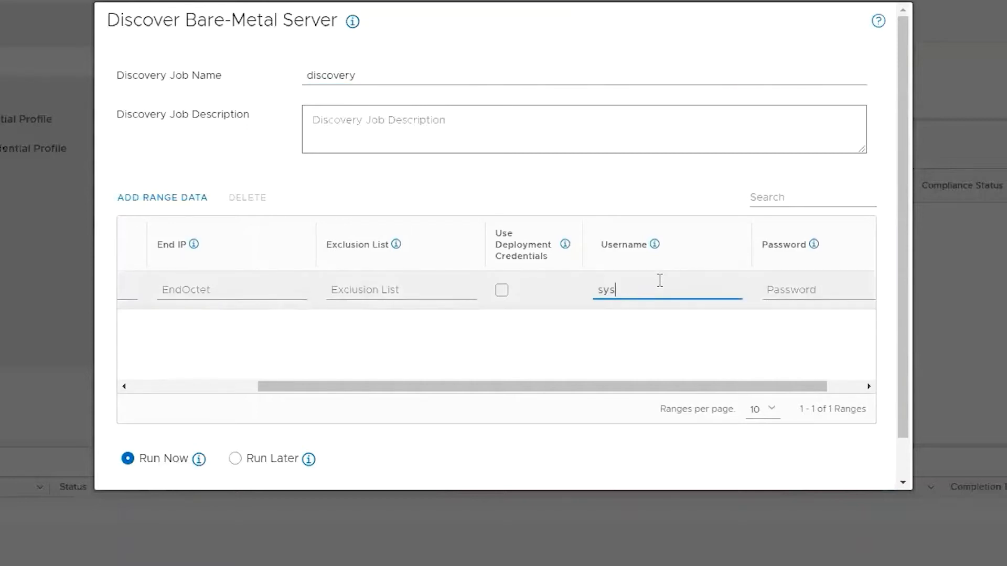
pyautogui.write('man')
pyautogui.press('Tab')
pyautogui.write('•••')
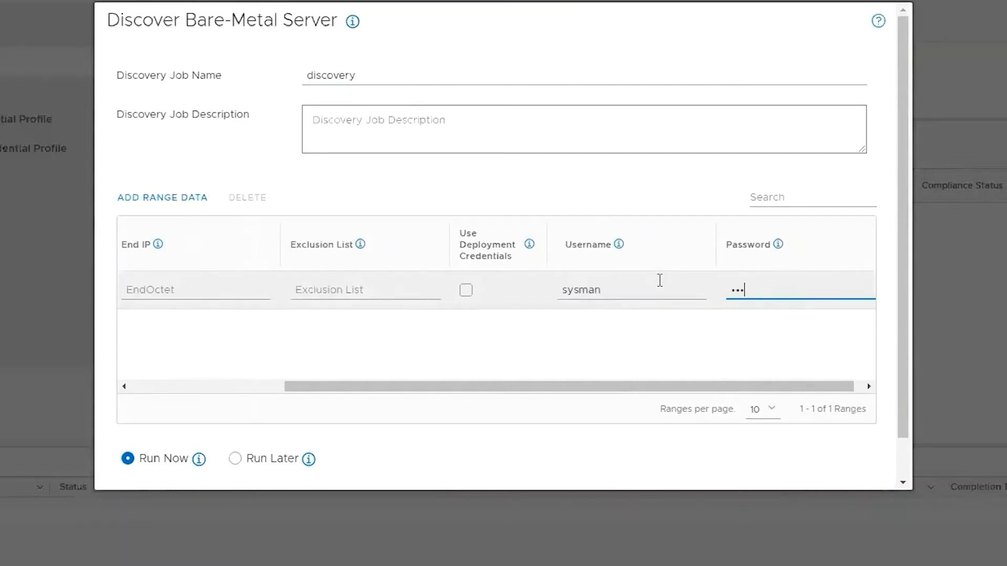
pyautogui.write('•••••••')
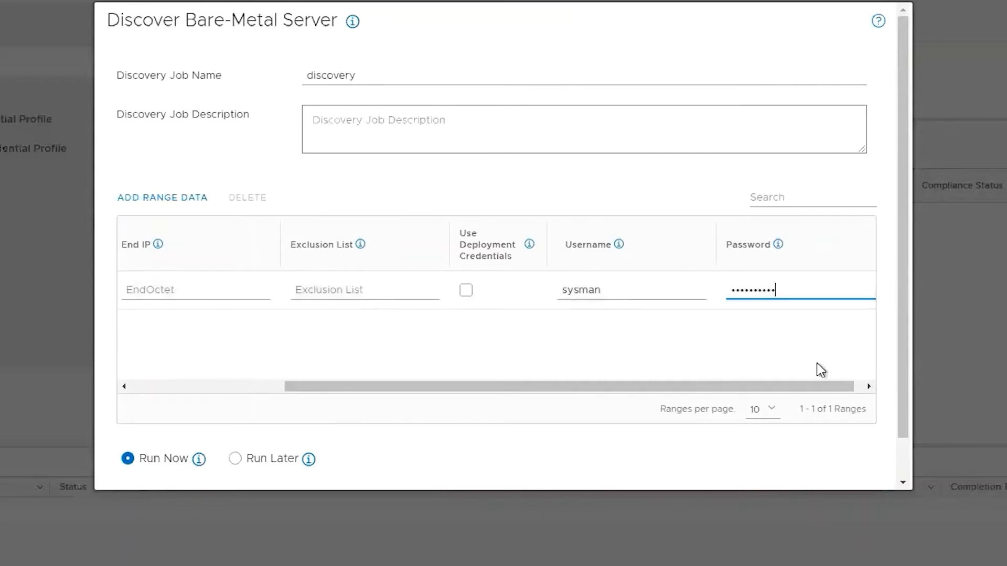
pyautogui.moveTo(697, 386); pyautogui.dragTo(786, 385)
pyautogui.scroll(-2, 749, 337)
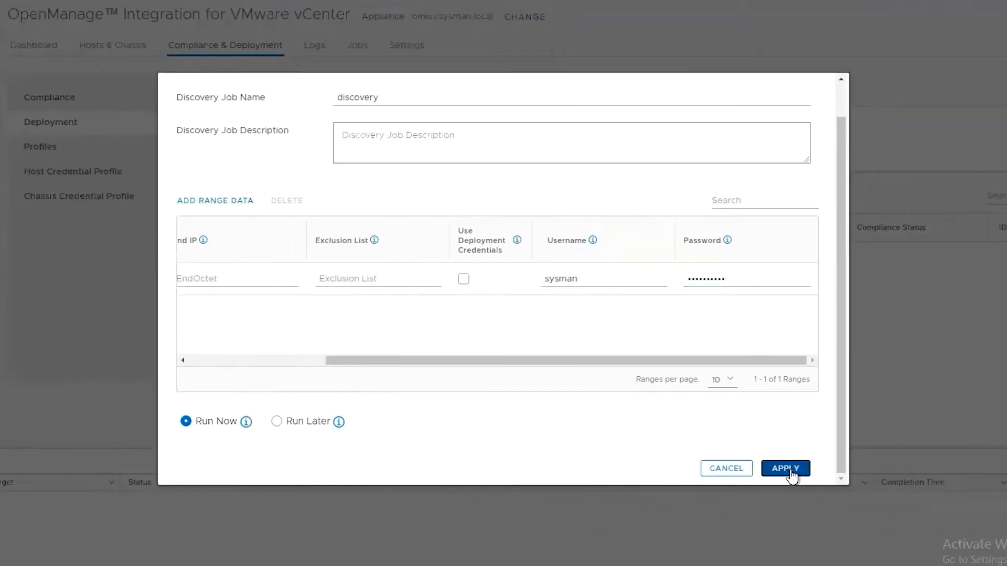
# Run the discovery job, check it under Jobs, and return to the bare-metal server list.
pyautogui.click(789, 469)
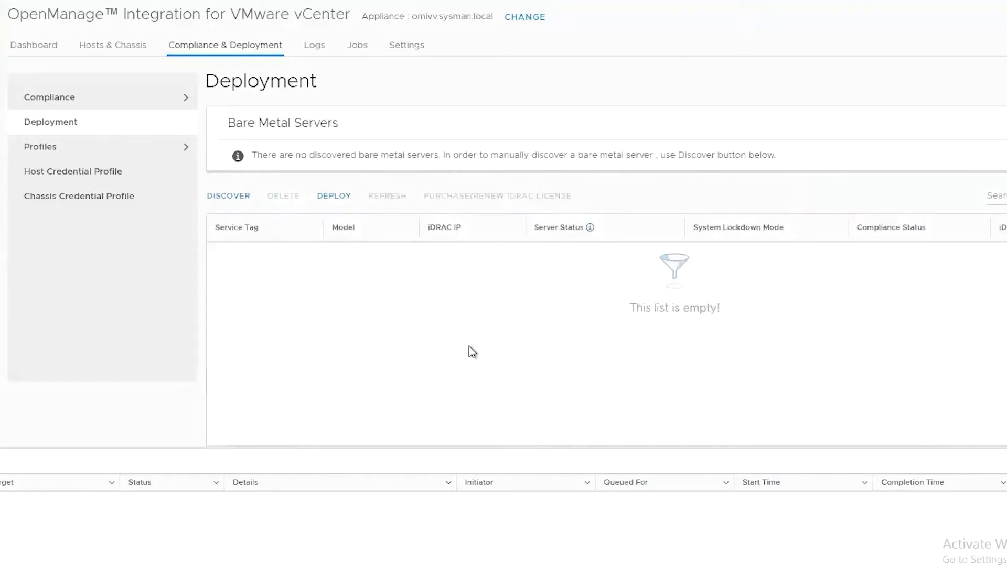
pyautogui.click(360, 51)
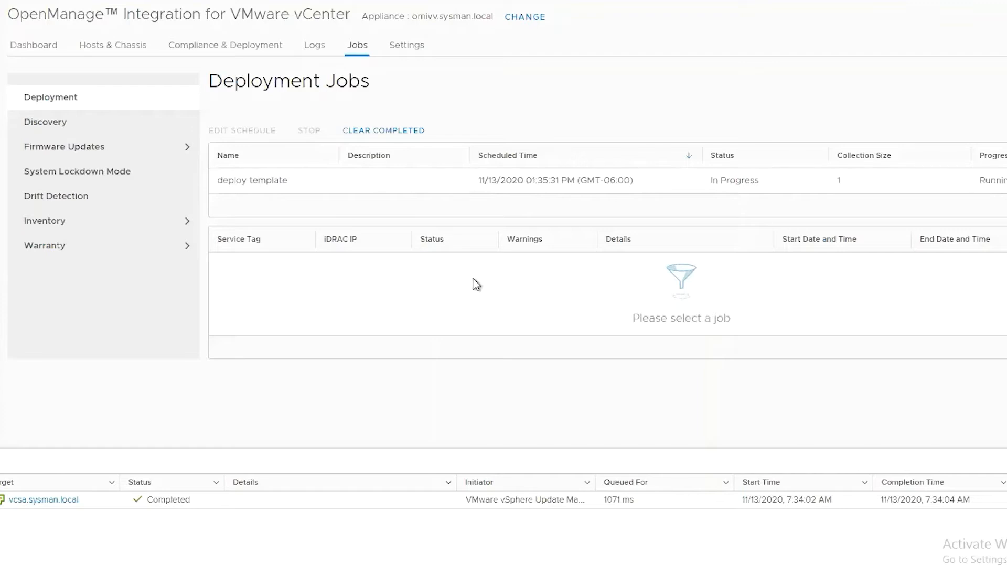
pyautogui.click(217, 50)
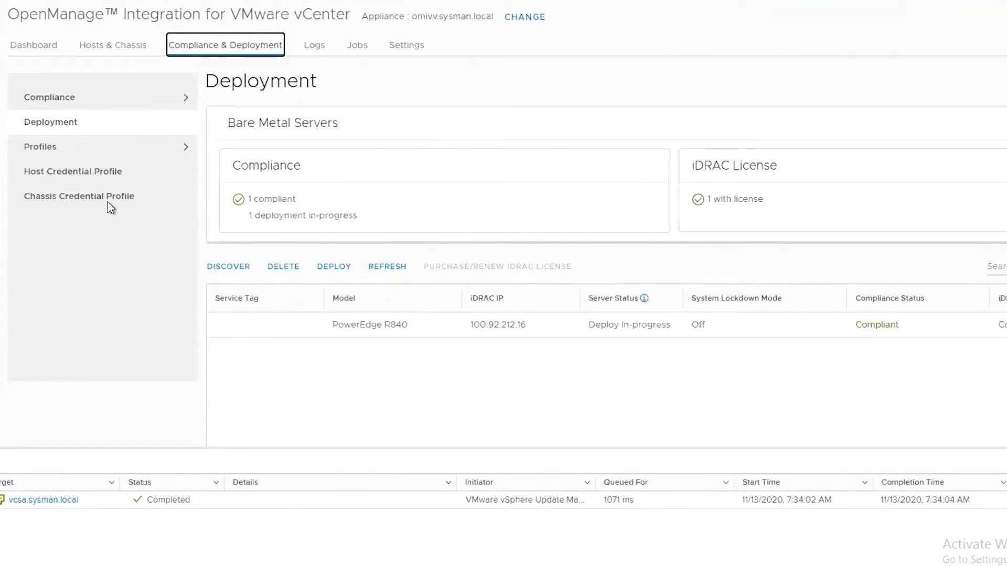
# Under Profiles > System Profile, begin a new Basic profile named 'sysman'.
pyautogui.click(121, 147)
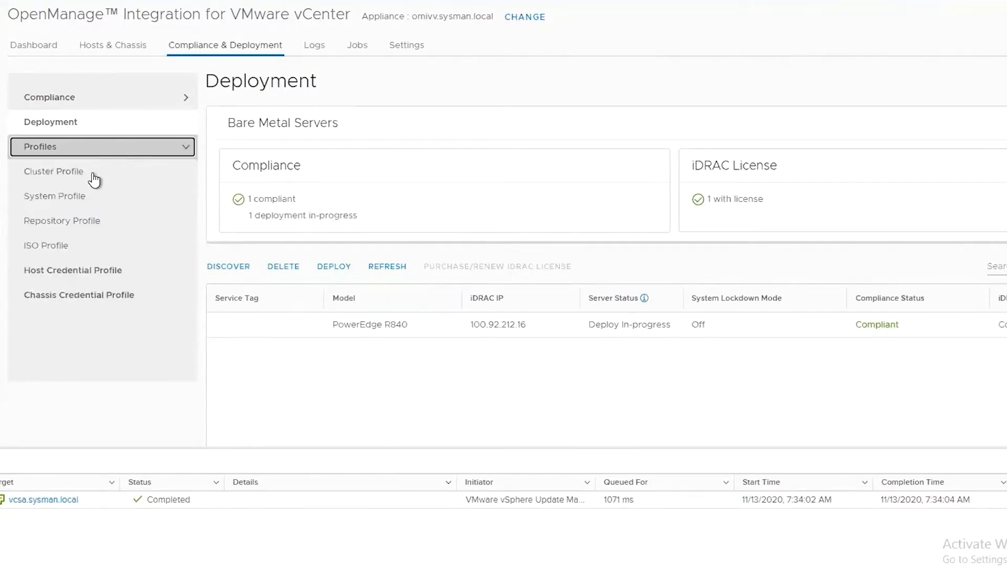
pyautogui.click(87, 206)
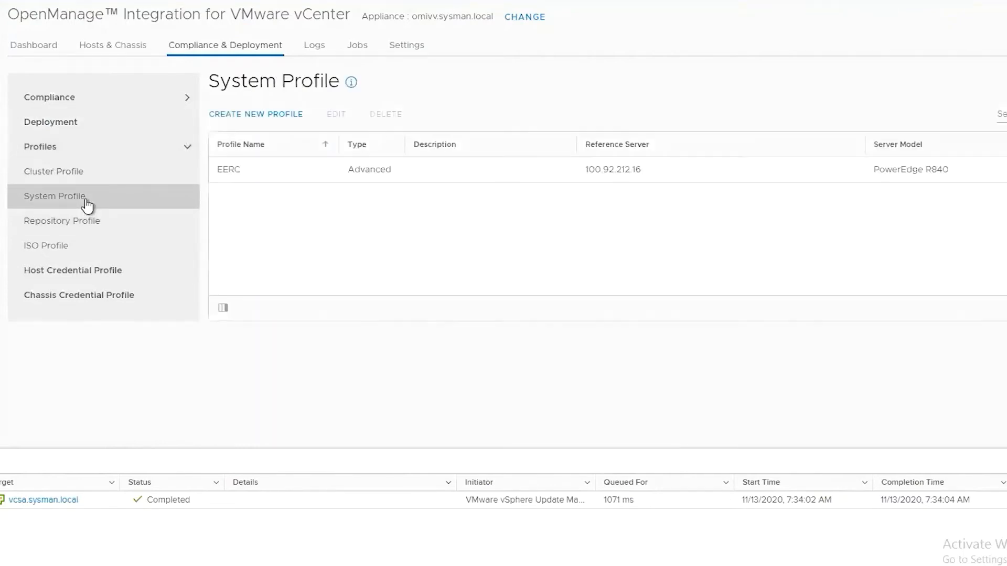
pyautogui.click(267, 116)
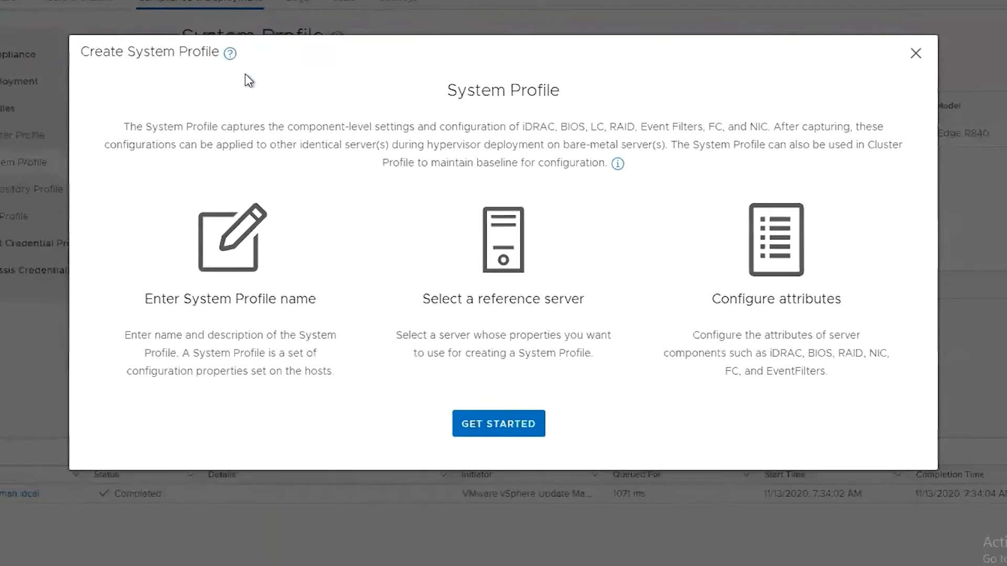
pyautogui.click(475, 415)
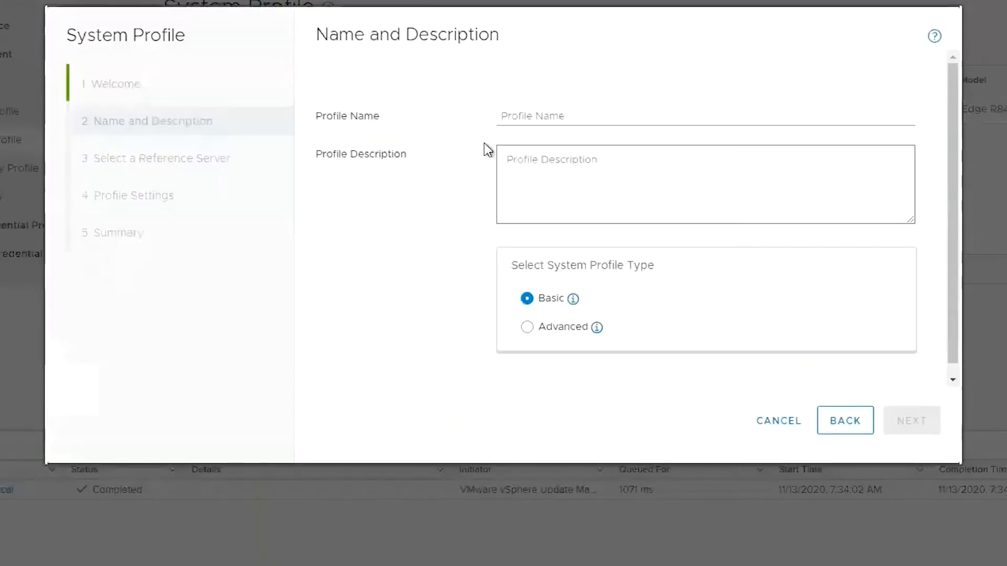
pyautogui.click(557, 117)
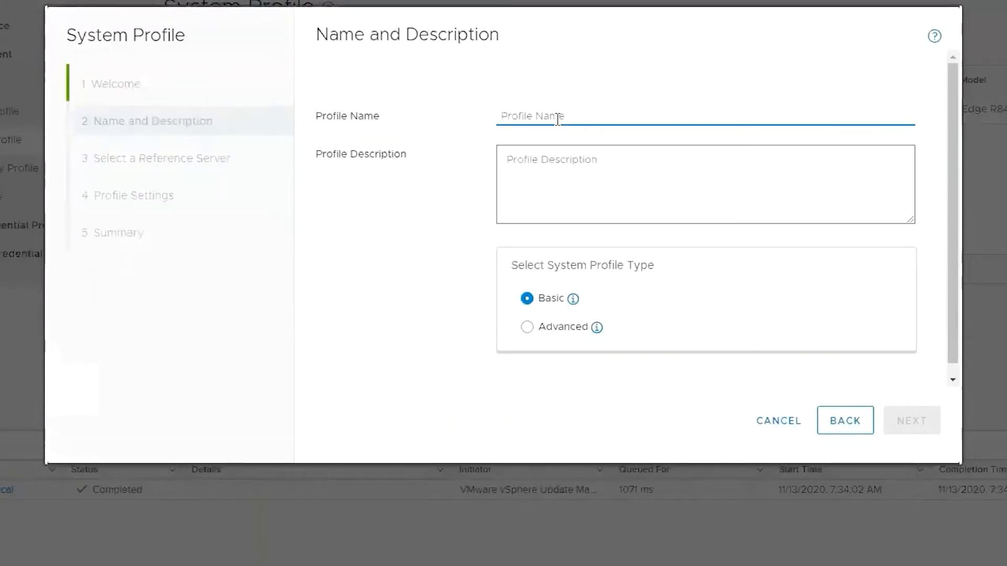
pyautogui.write('sysman')
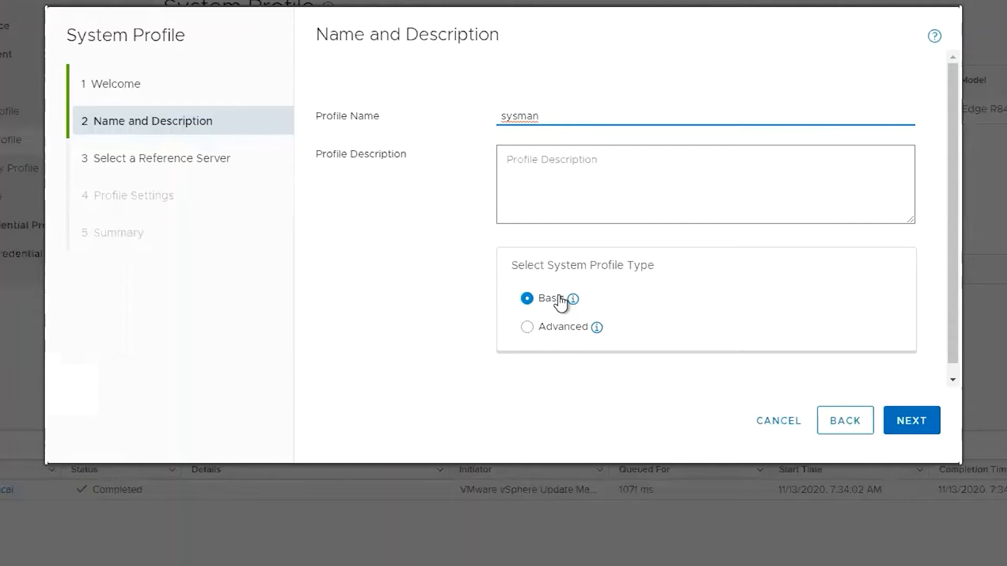
# Choose host 100.92.5.236 as the reference server and confirm extracting its configuration.
pyautogui.click(913, 429)
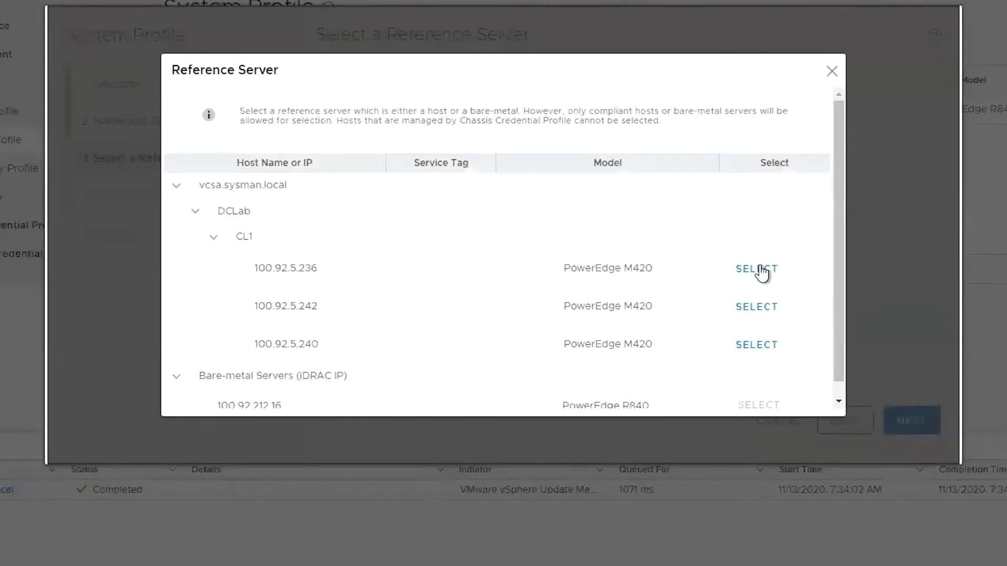
pyautogui.click(761, 270)
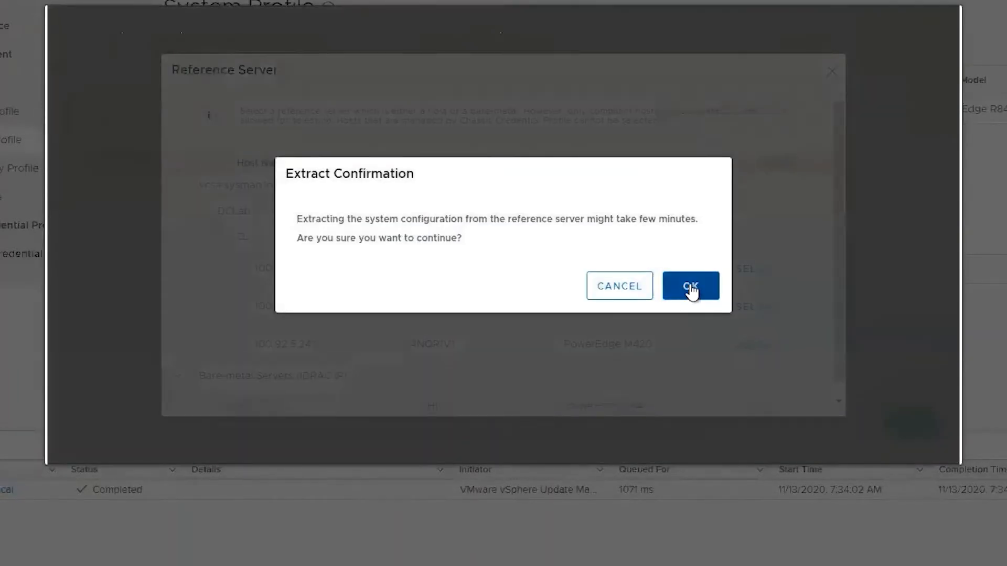
pyautogui.click(691, 290)
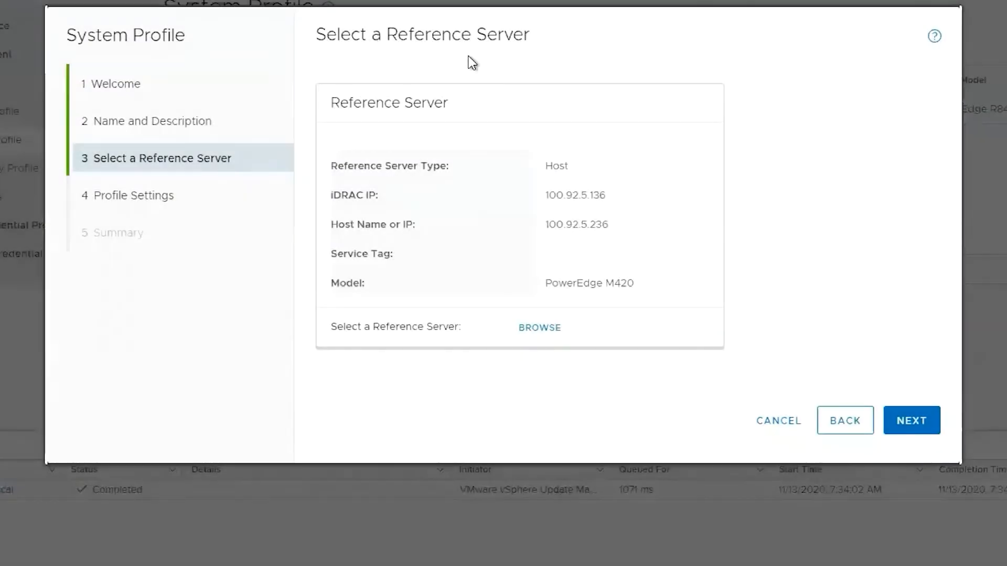
# Fill in the iDRAC admin password attribute, review the summary, and finish the sysman profile.
pyautogui.click(906, 424)
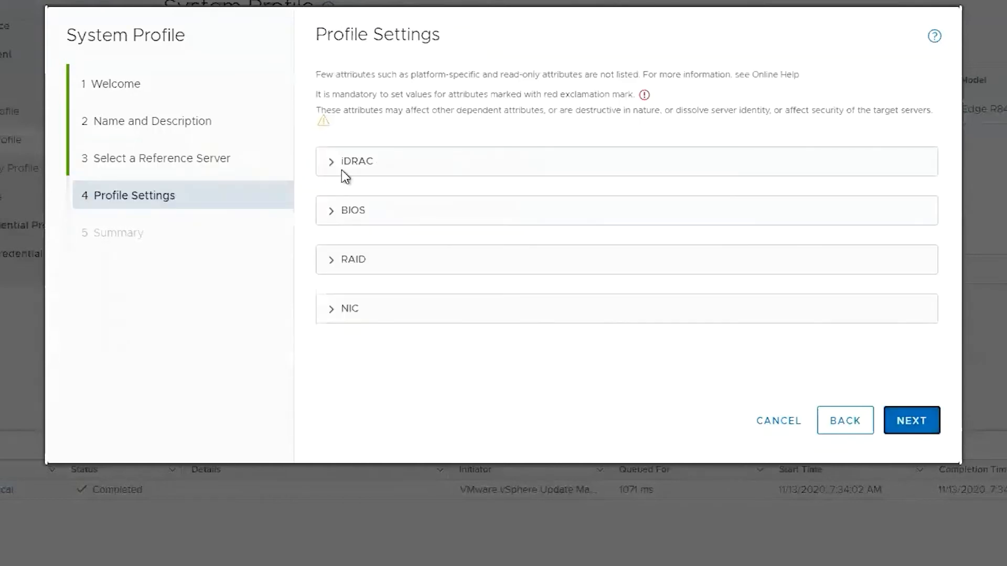
pyautogui.click(332, 167)
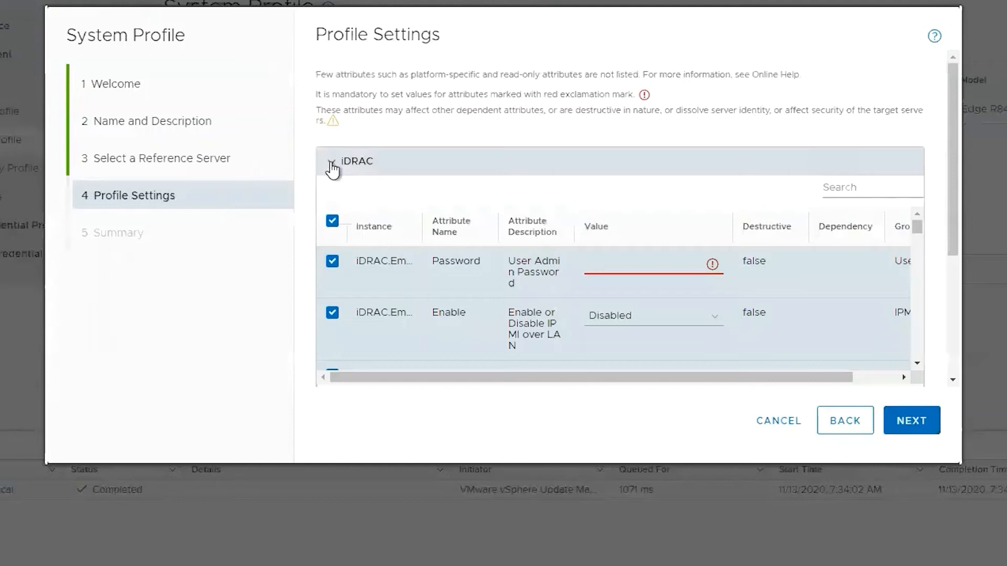
pyautogui.click(653, 265)
pyautogui.write('calvin')
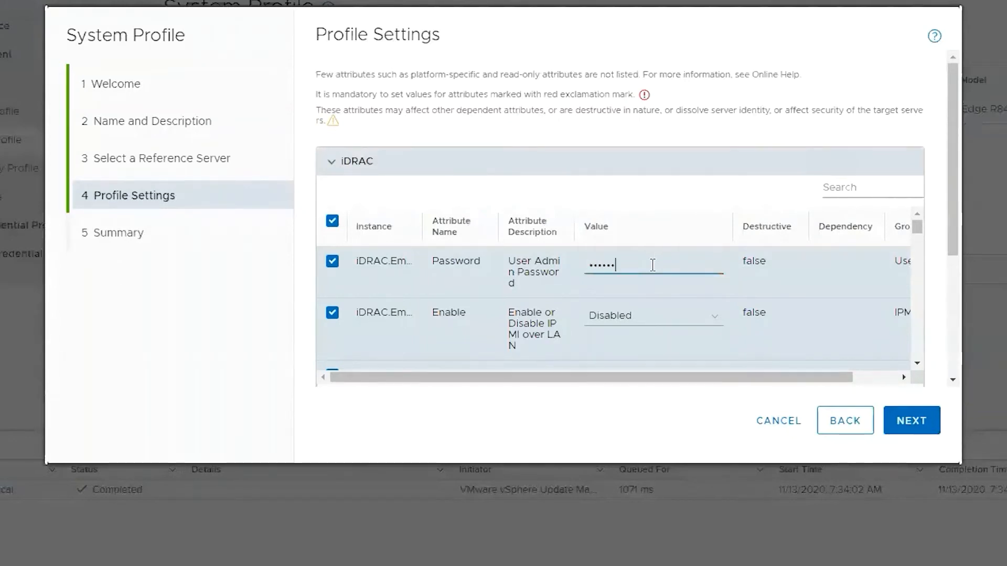
pyautogui.click(911, 421)
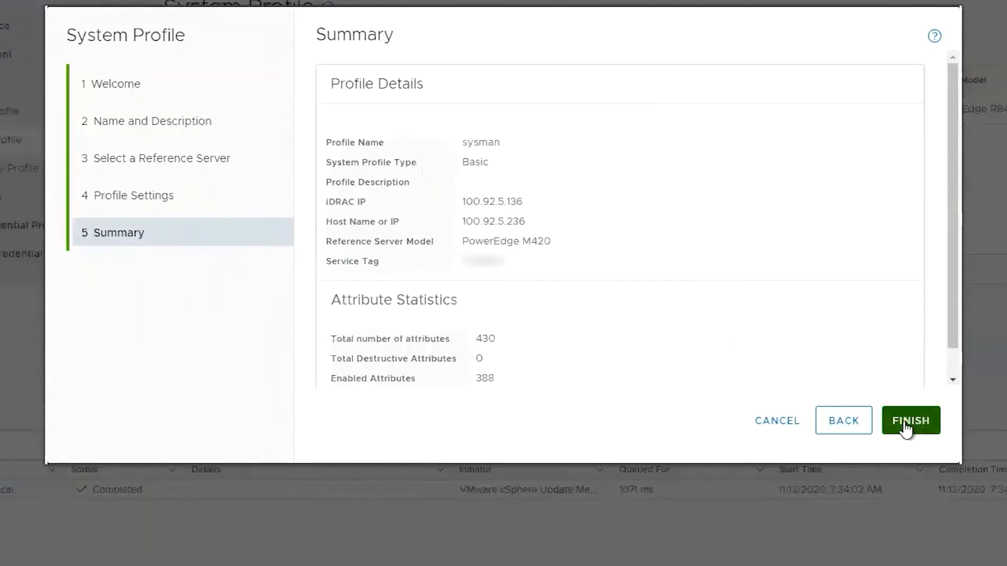
pyautogui.click(907, 425)
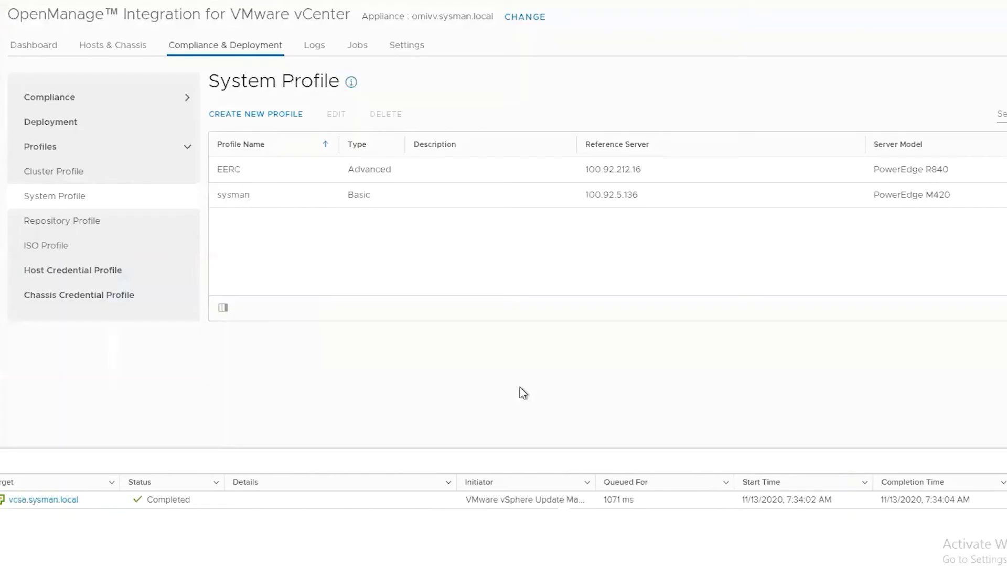
# Edit the sysman profile and expand its BIOS and RAID attribute sections for review.
pyautogui.click(285, 194)
pyautogui.click(336, 115)
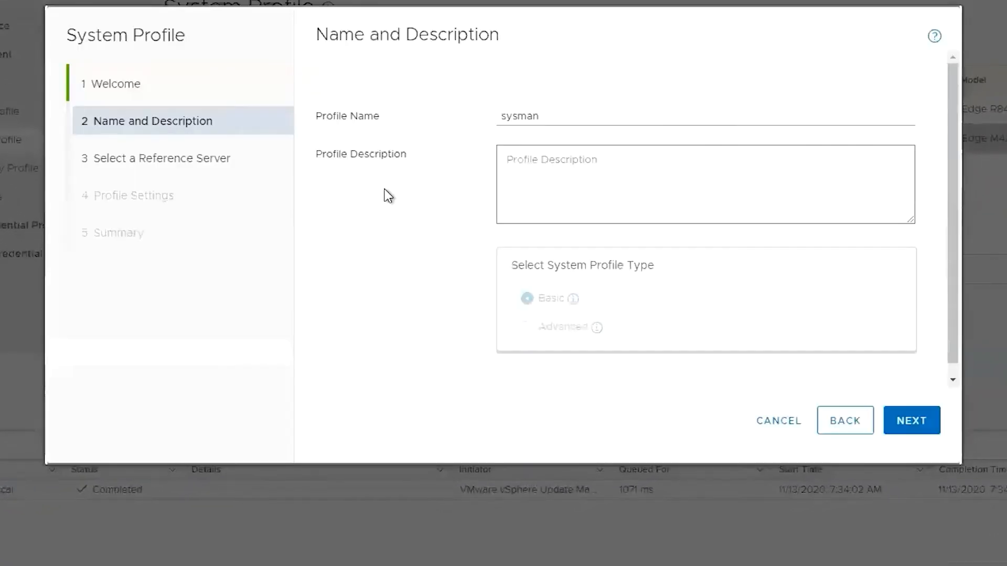
pyautogui.click(910, 424)
pyautogui.click(910, 424)
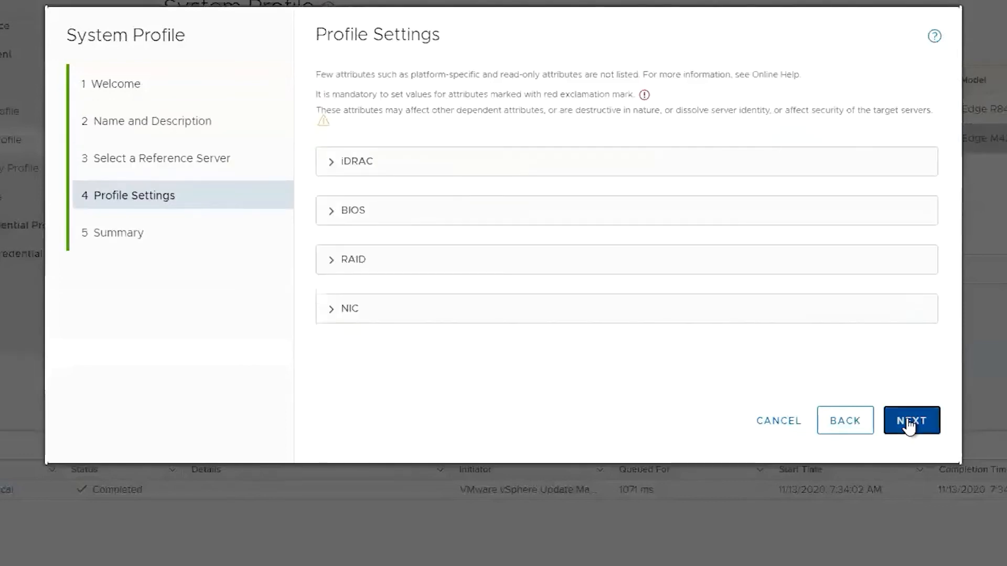
pyautogui.click(334, 215)
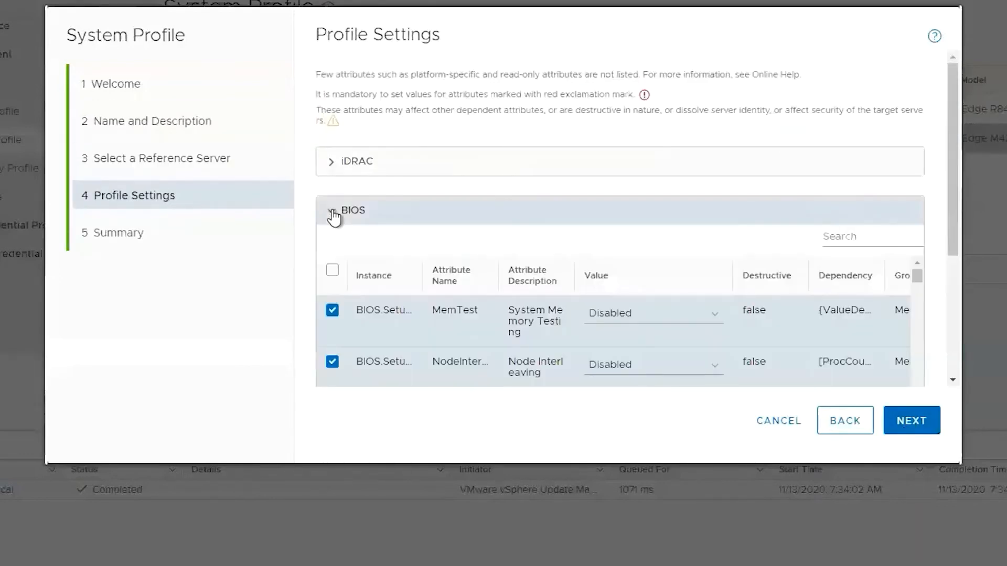
pyautogui.click(334, 215)
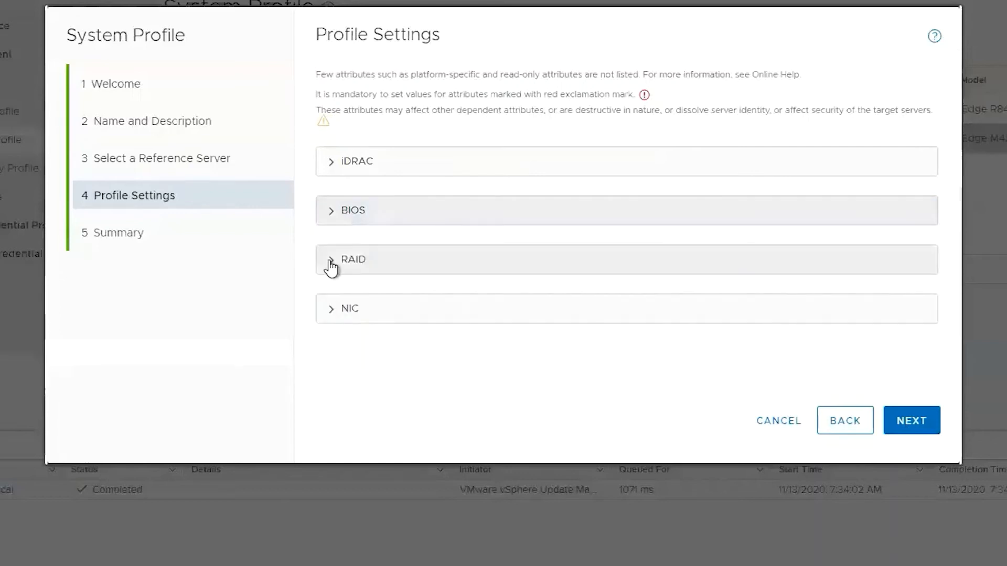
pyautogui.click(331, 263)
# Select the bare-metal PowerEdge R840, launch Deploy, and check it as the target server.
pyautogui.click(331, 264)
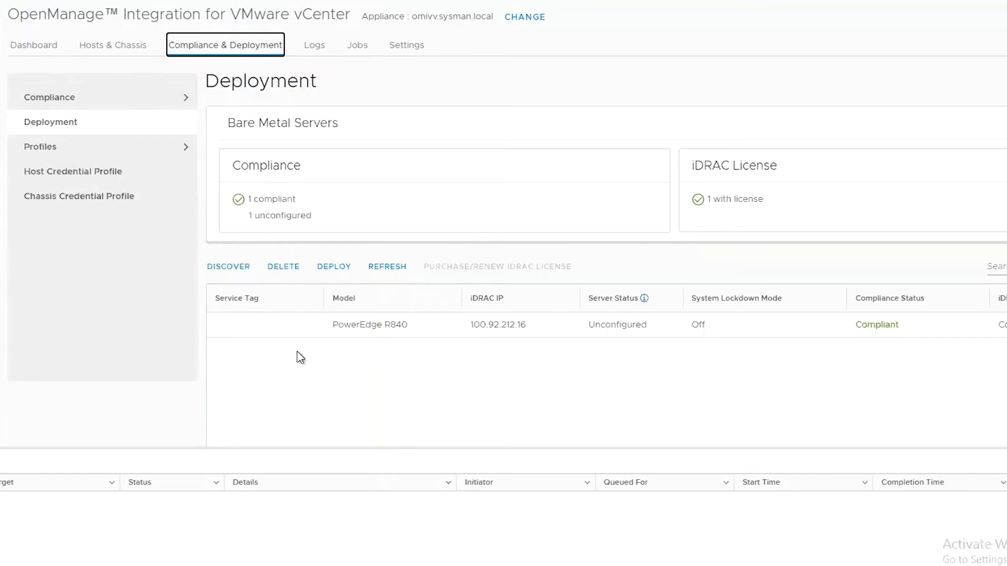
pyautogui.click(280, 326)
pyautogui.click(341, 268)
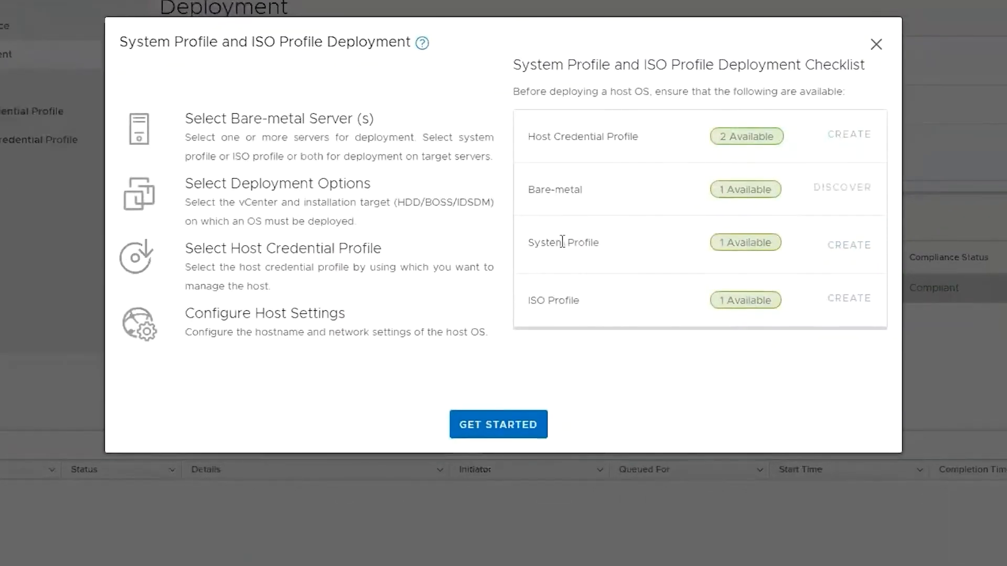
pyautogui.click(520, 420)
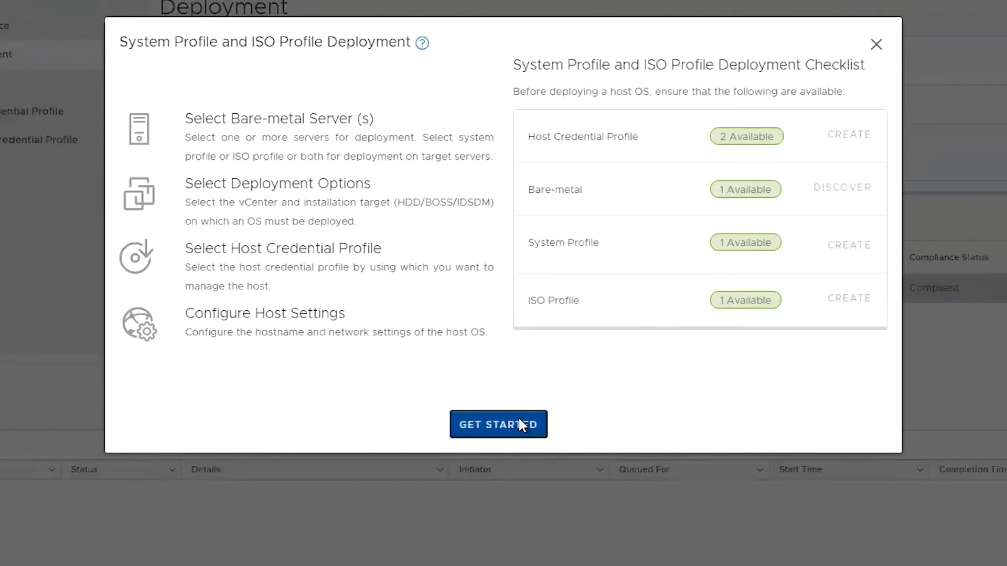
pyautogui.click(393, 120)
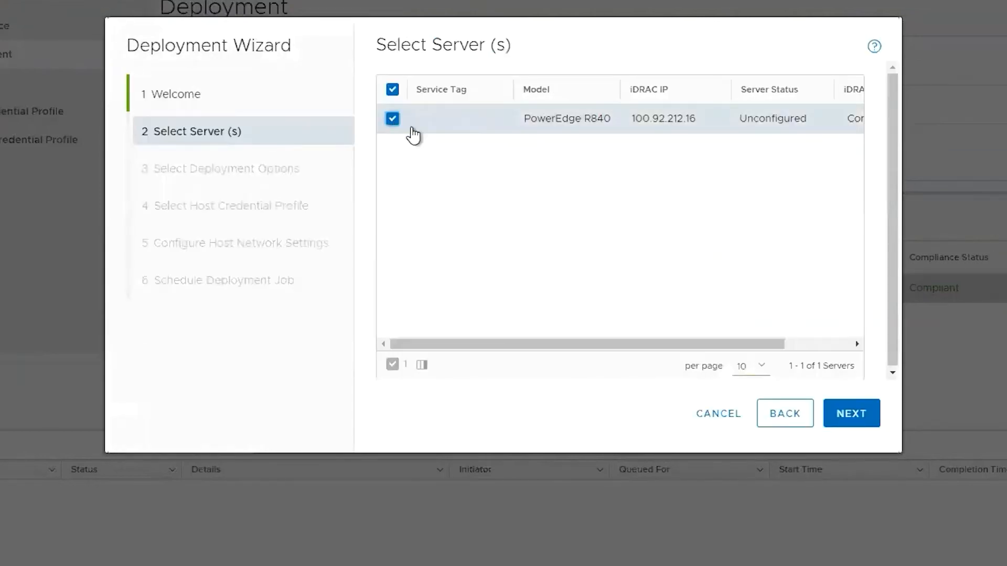
# Include a system profile in the deployment and choose Advanced_EERC.
pyautogui.click(864, 416)
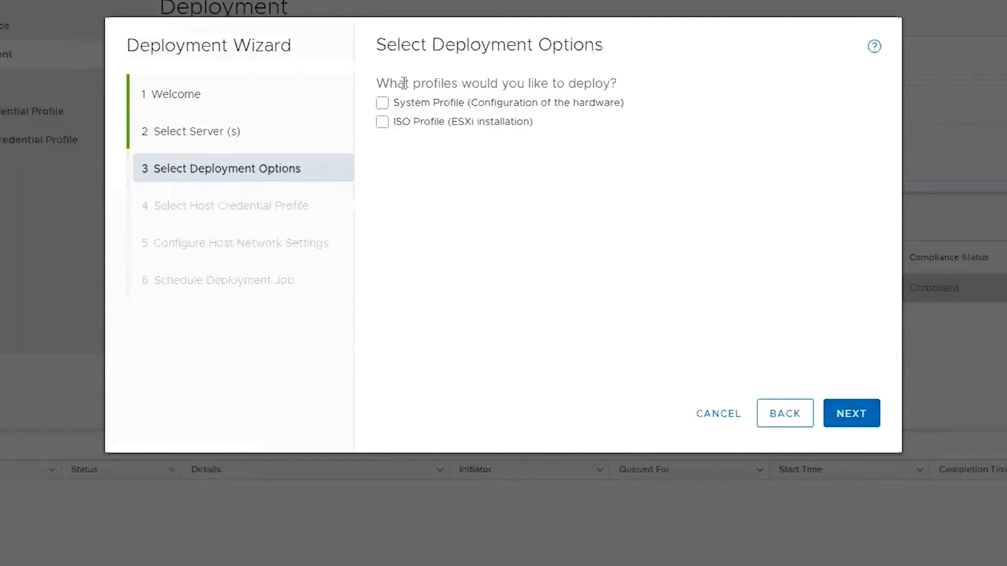
pyautogui.click(383, 103)
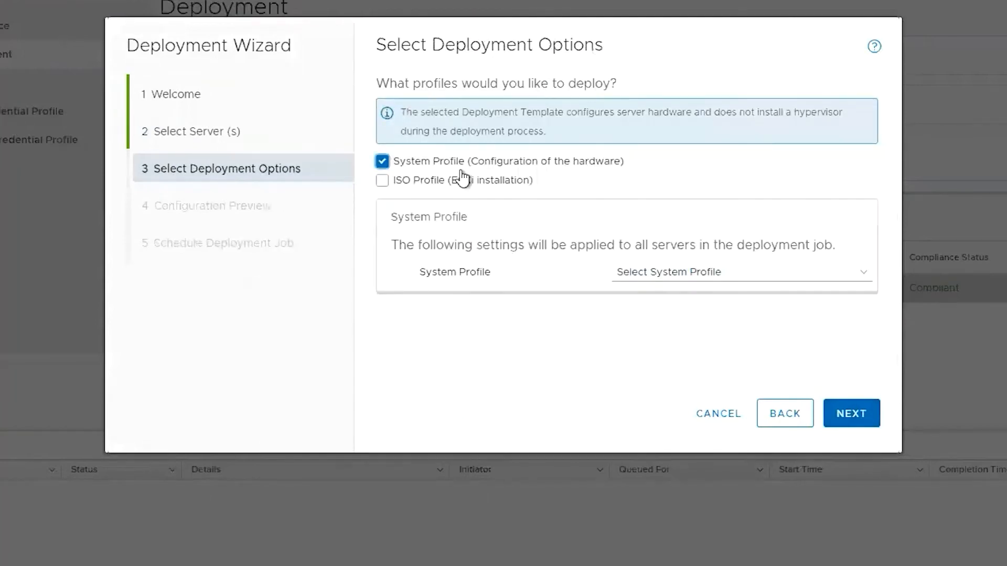
pyautogui.click(710, 272)
pyautogui.click(693, 294)
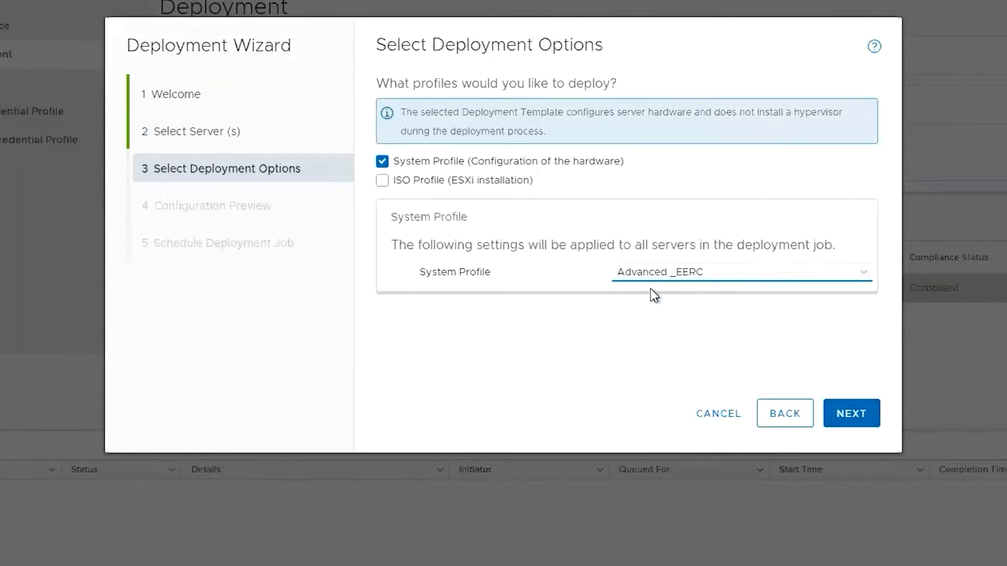
# Run a successful configuration preview for server 100.92.212.16.
pyautogui.click(859, 414)
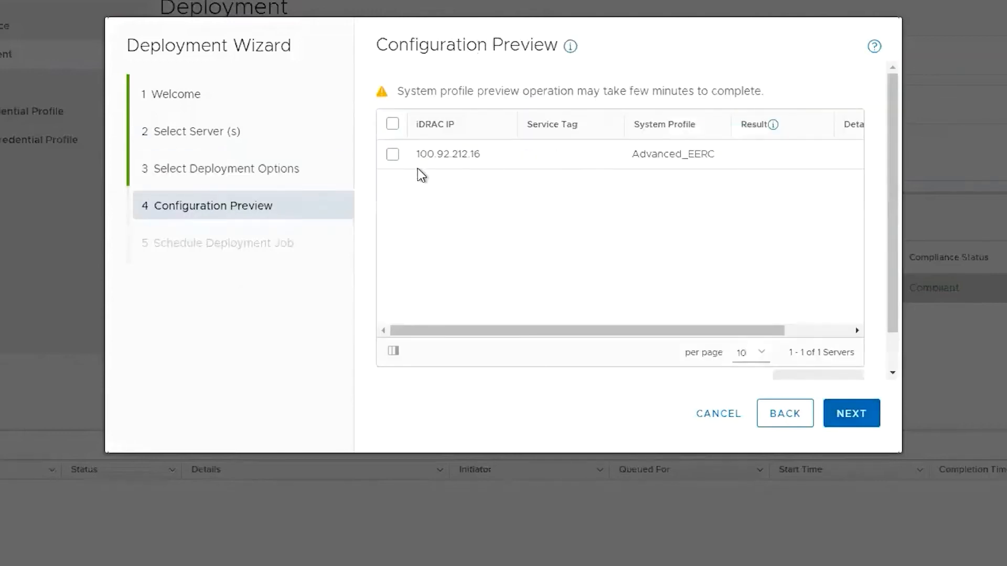
pyautogui.click(393, 157)
pyautogui.scroll(-2, 749, 259)
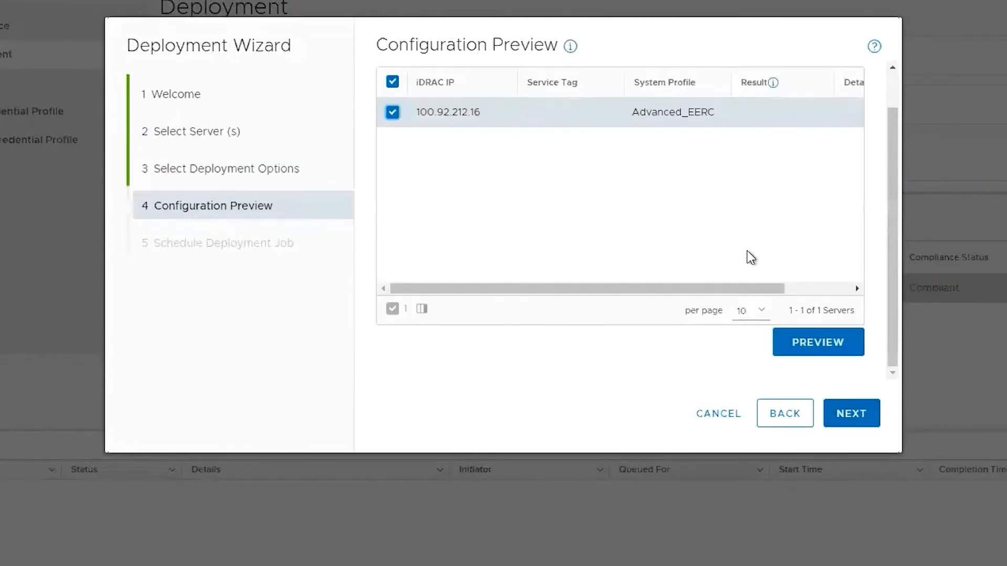
pyautogui.click(801, 345)
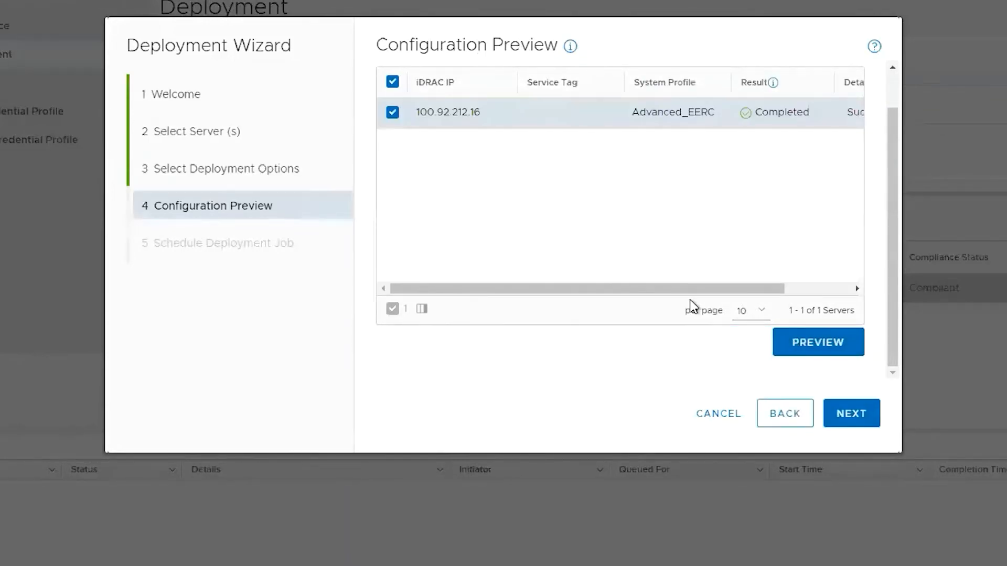
pyautogui.click(806, 291)
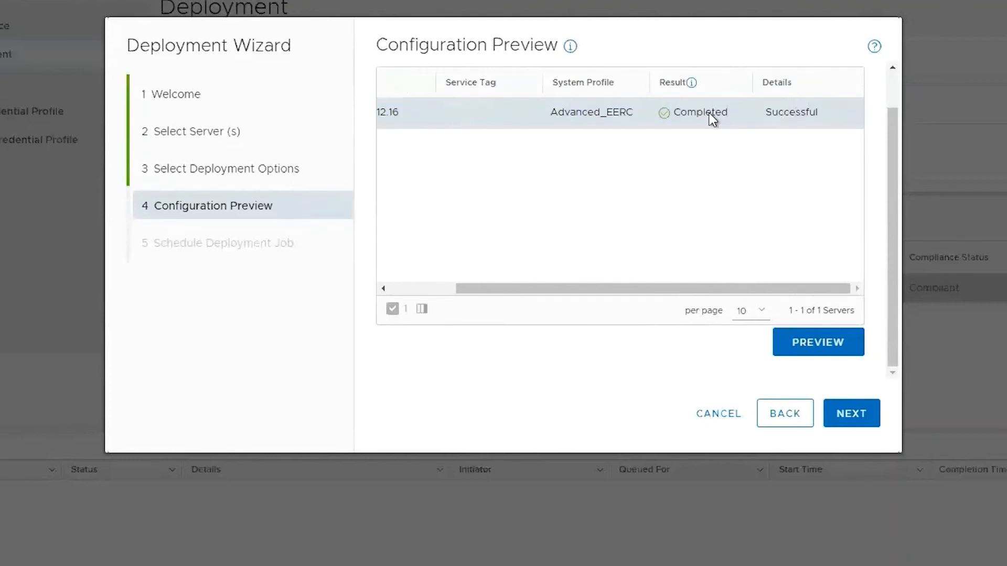
pyautogui.click(860, 420)
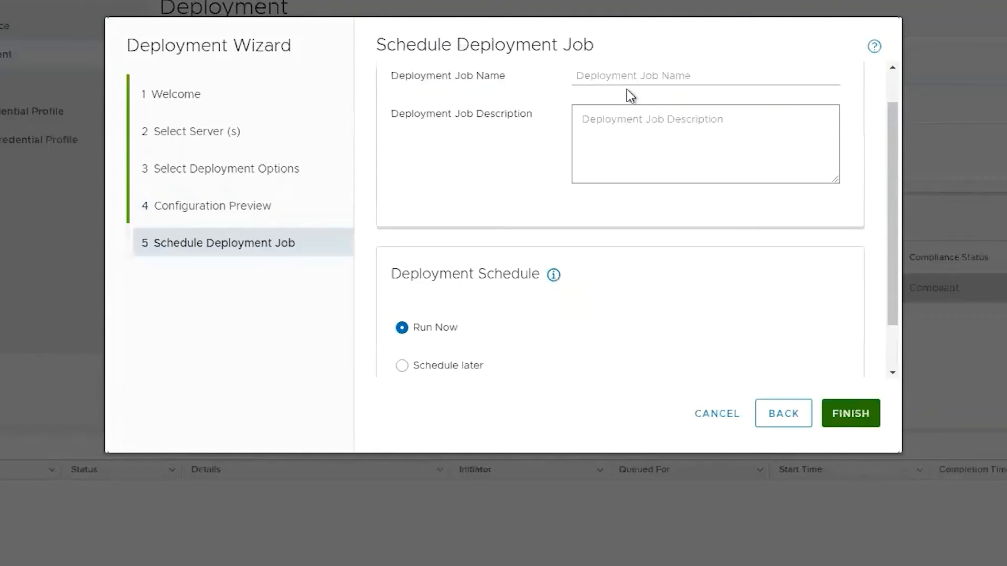
# Name the deployment job 'deploy template' and run it immediately.
pyautogui.click(647, 76)
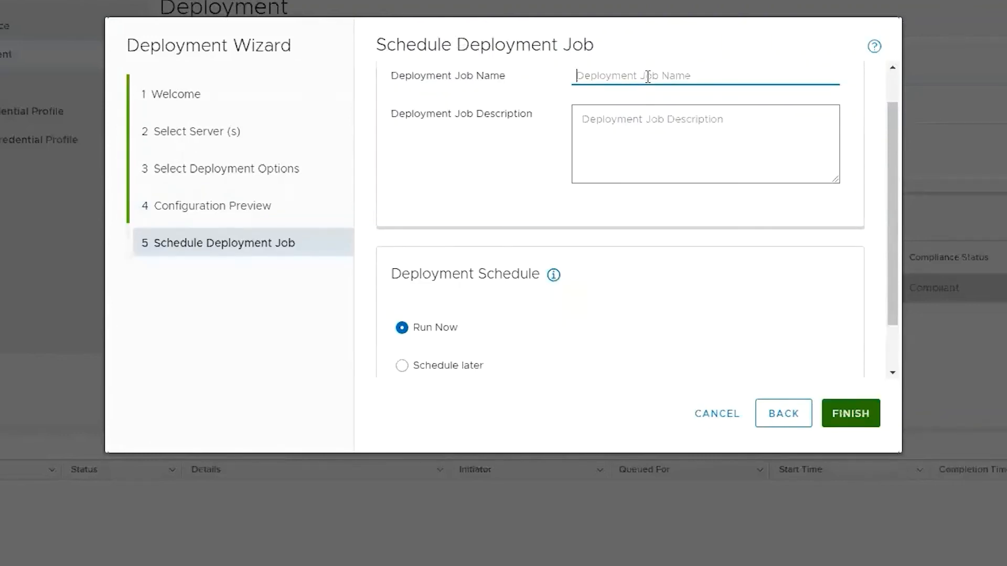
pyautogui.write('depl')
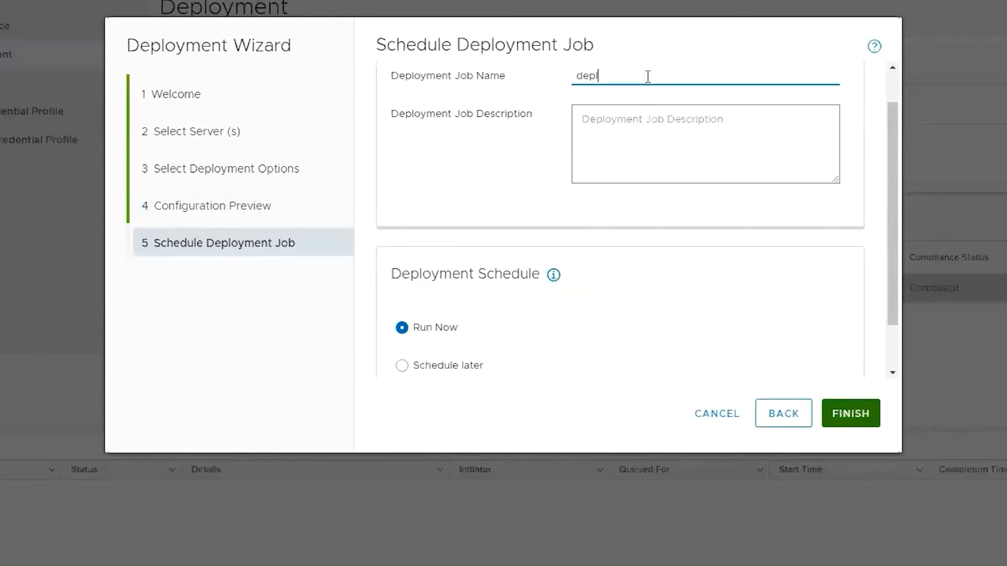
pyautogui.write('oy template')
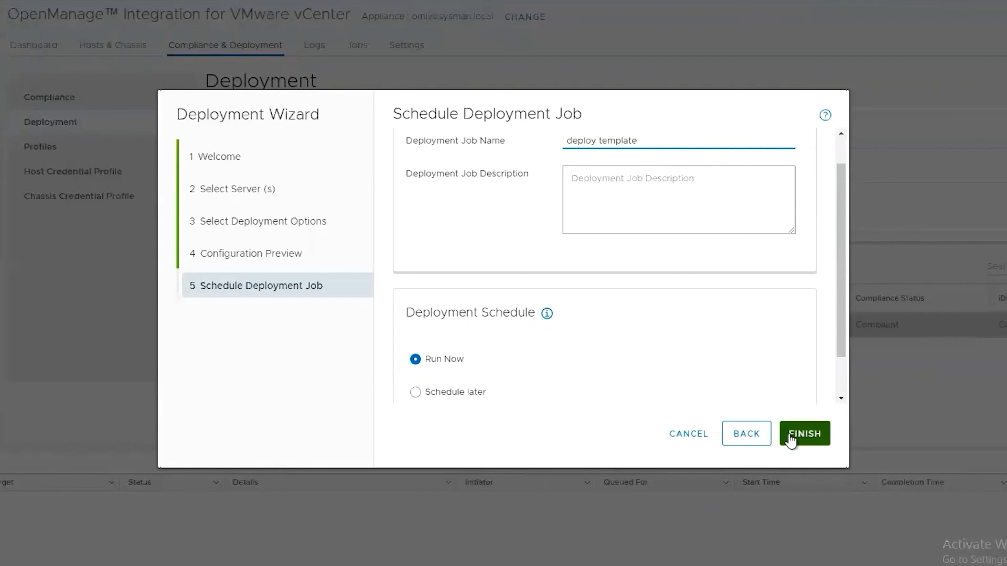
pyautogui.click(813, 433)
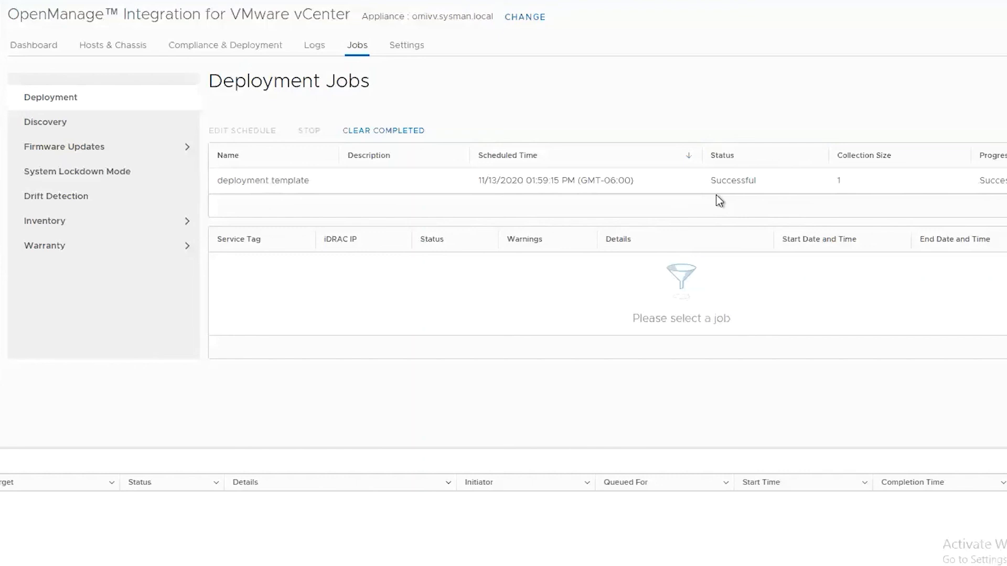
# Return to Compliance & Deployment to see the PowerEdge R840 marked Configured.
pyautogui.click(232, 48)
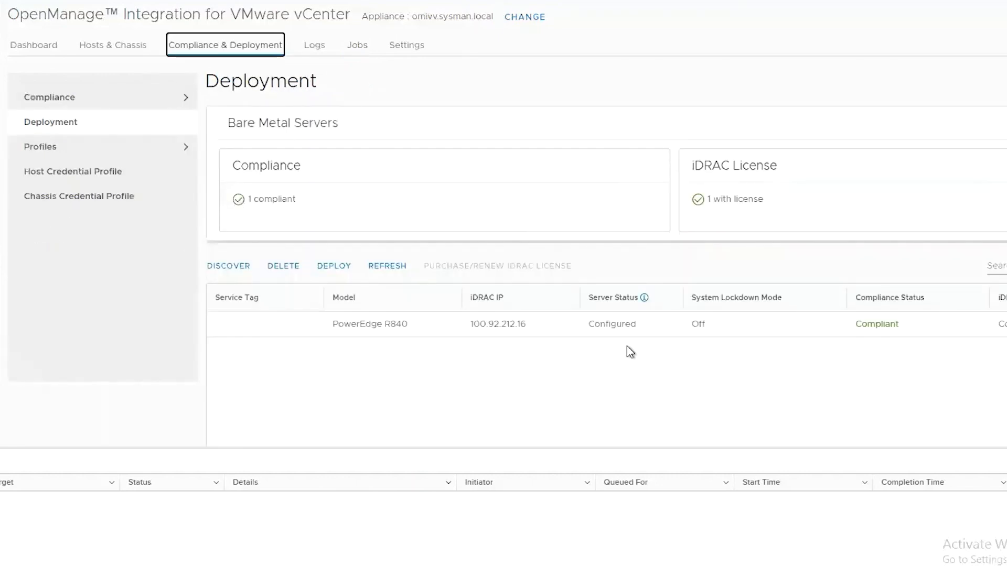